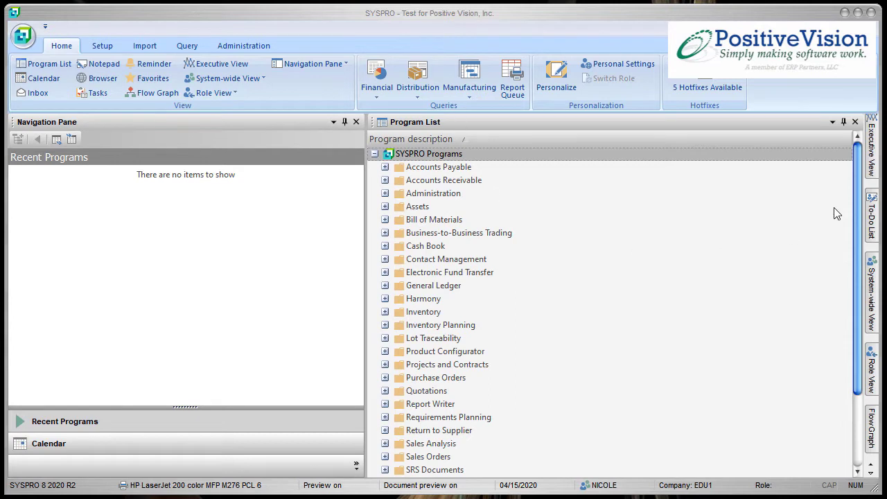
Launch the SYSPRO Reporting Services program from the program list.
drag(857, 173, 853, 257)
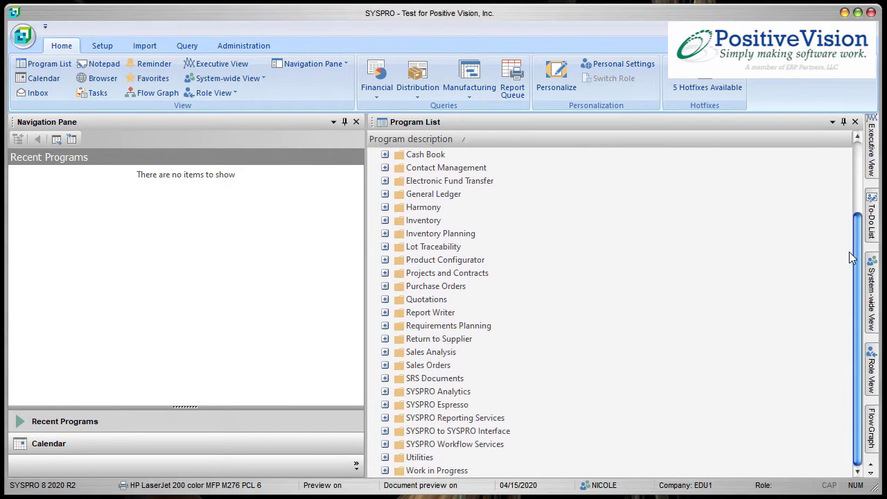
click(458, 420)
double_click(457, 419)
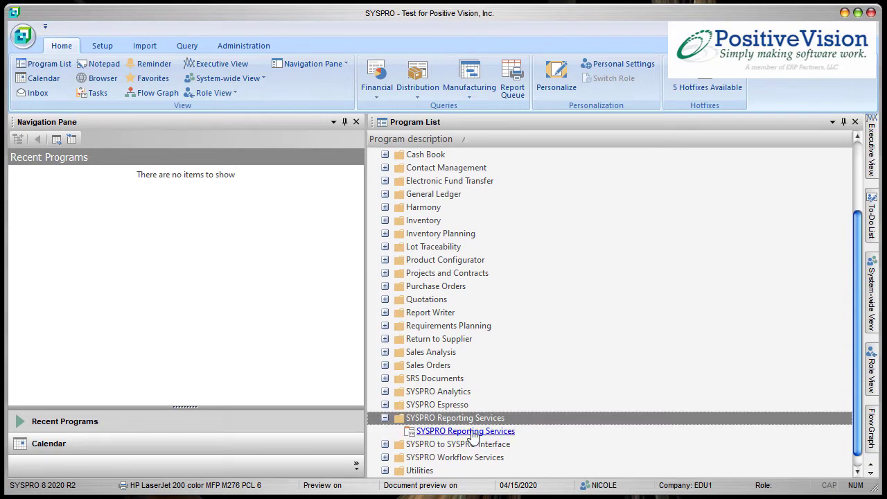
double_click(471, 433)
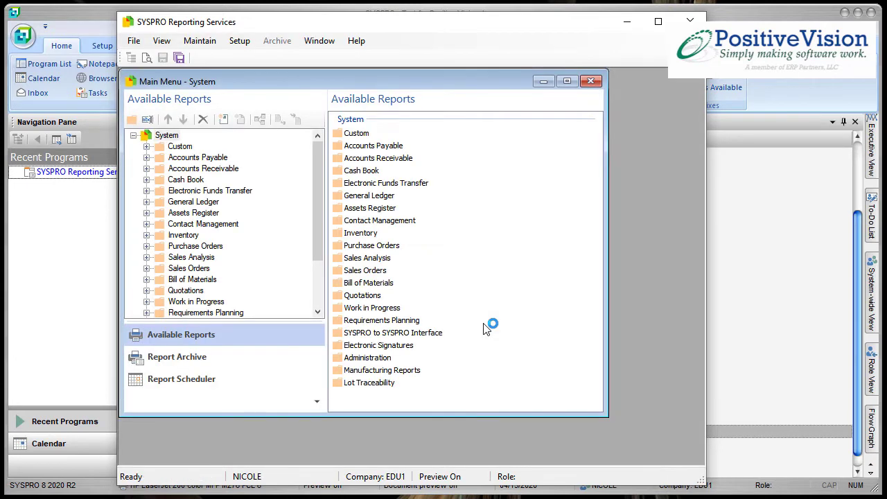
Open the Custom Order Report from the Daily folder under the Custom reports.
click(146, 146)
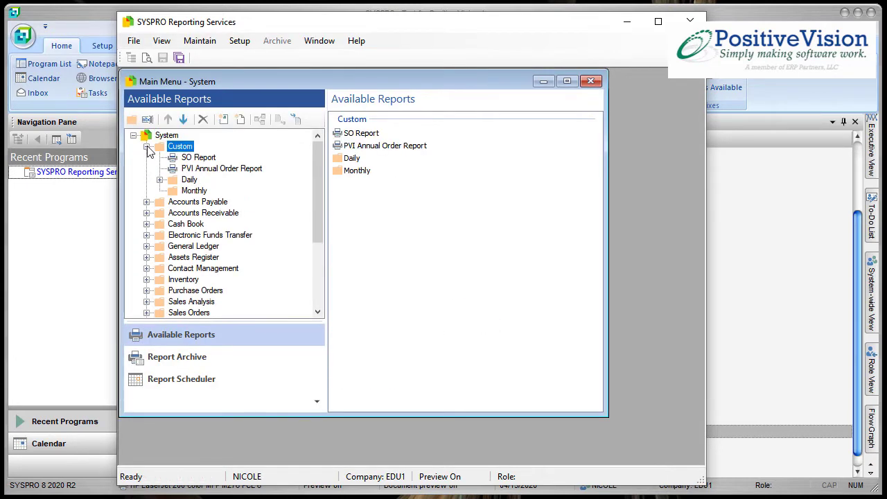
click(160, 179)
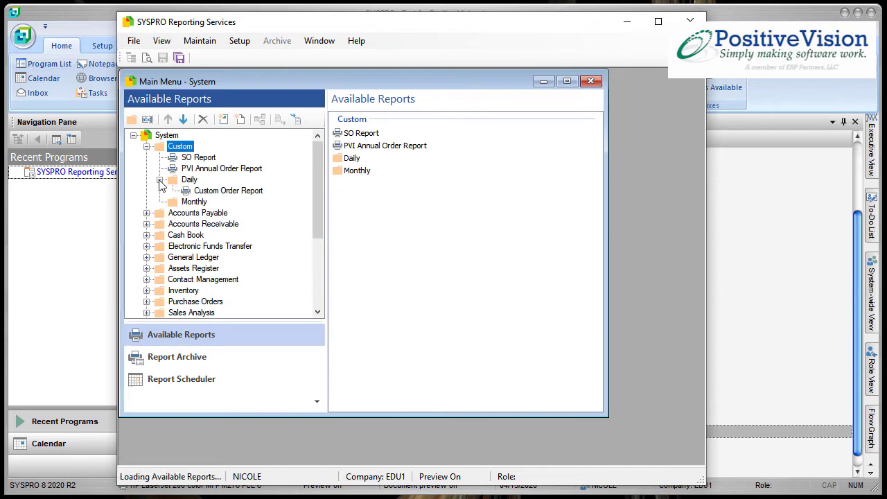
click(235, 194)
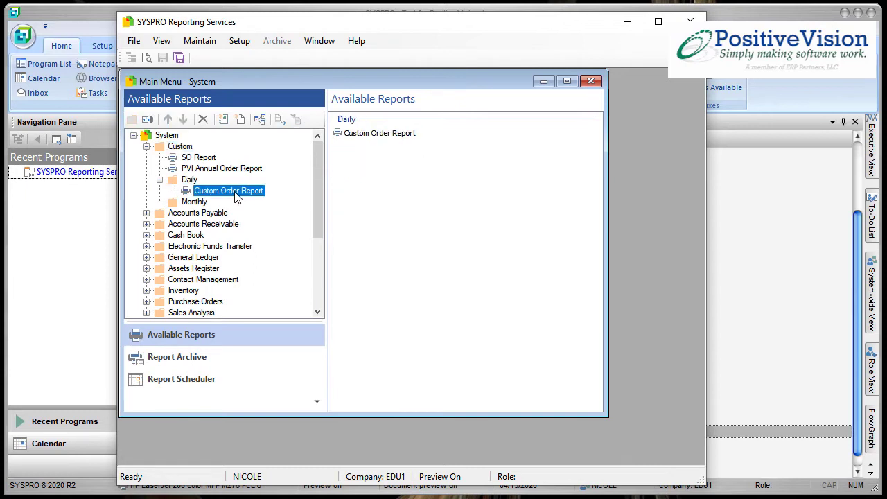
click(390, 134)
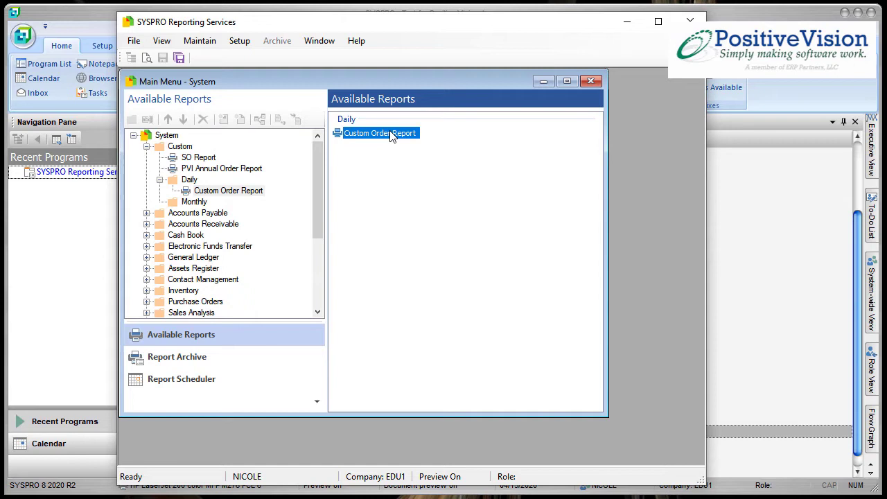
double_click(390, 134)
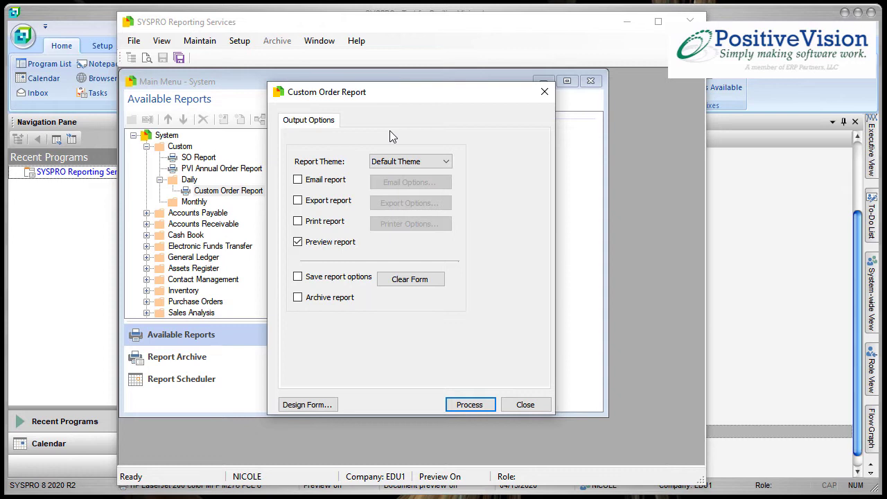
Close the Custom Order Report options without processing and exit SYSPRO Reporting Services.
click(544, 92)
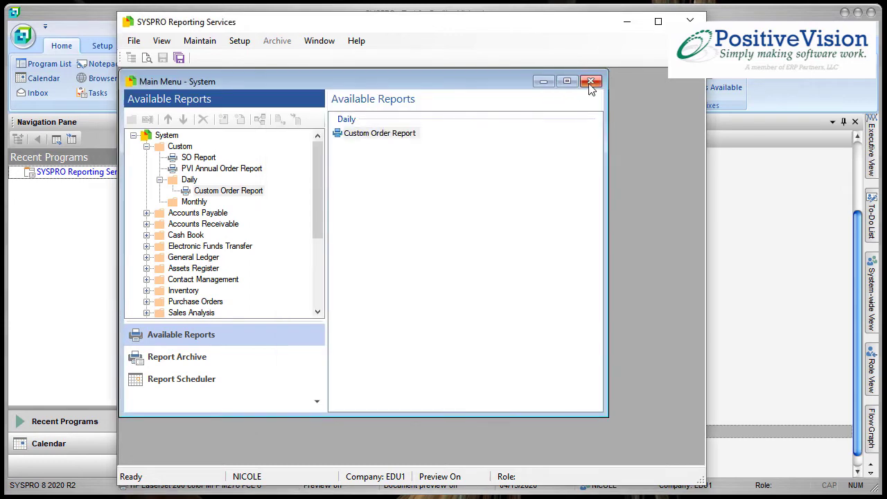
click(593, 82)
click(689, 21)
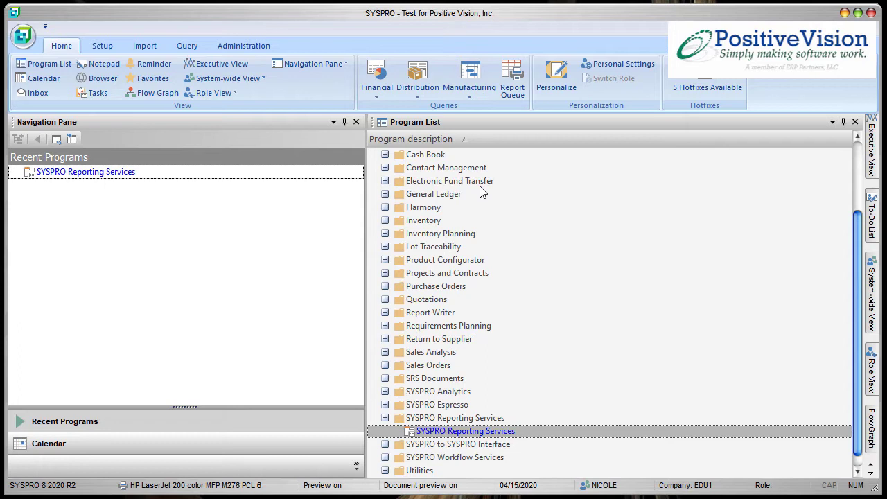
Display the Favorites pane in the main workspace.
right_click(477, 118)
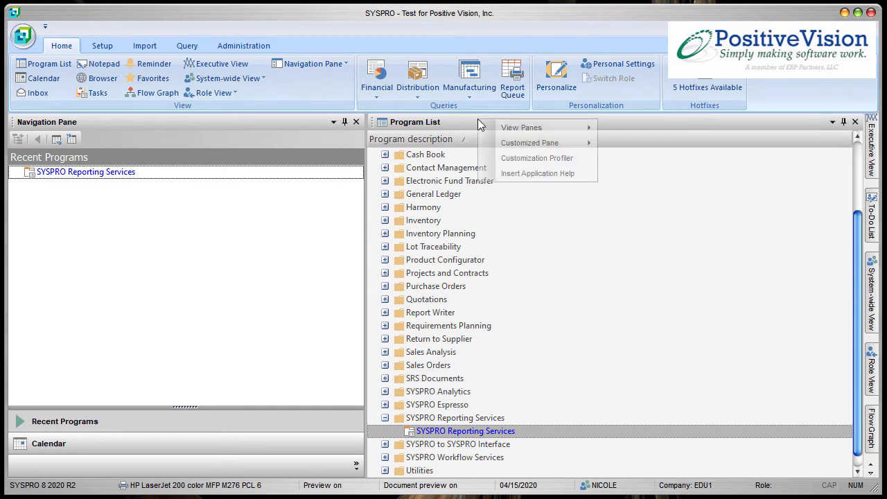
mouse_move(514, 128)
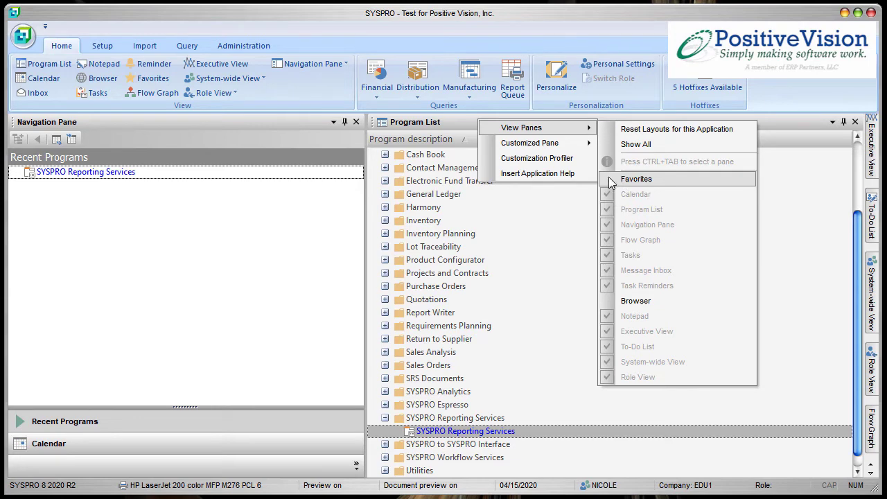
click(641, 181)
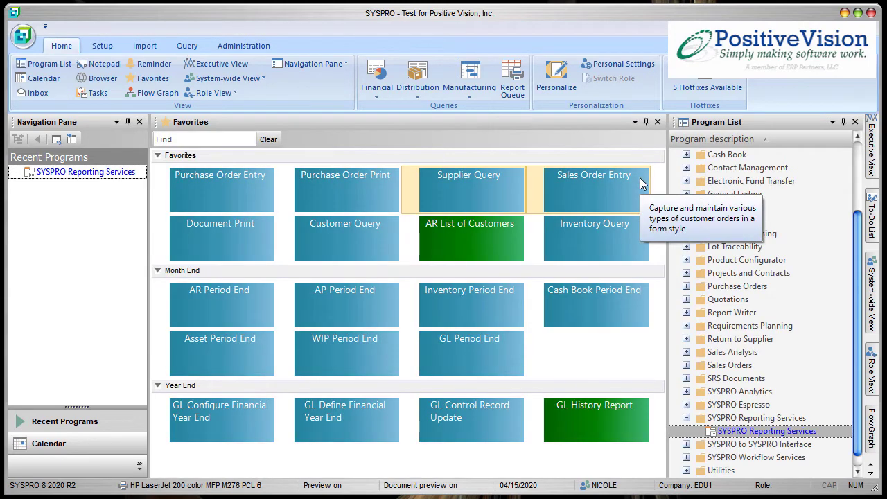
Set the Favorites pane to auto-hide and check its entry among the available view panes.
click(647, 122)
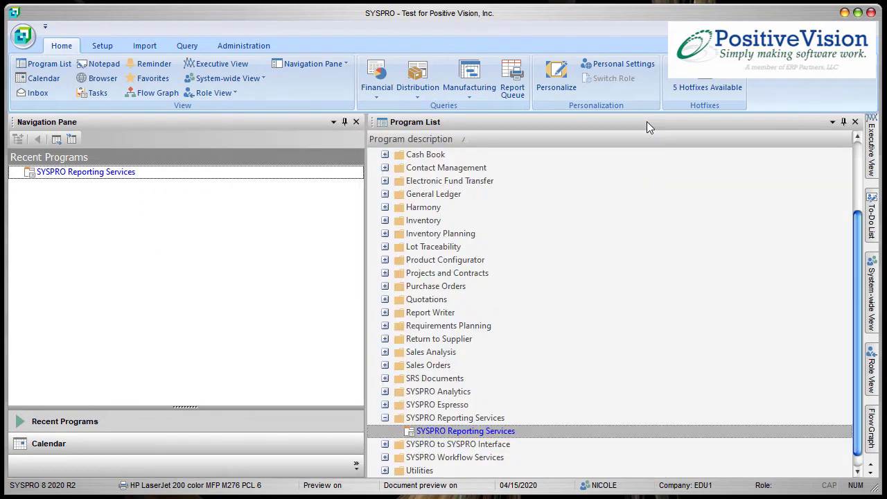
right_click(595, 120)
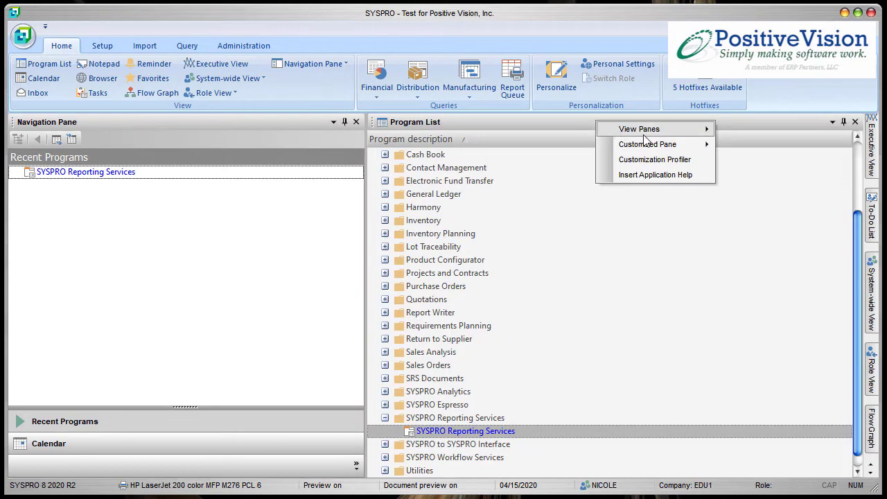
mouse_move(666, 135)
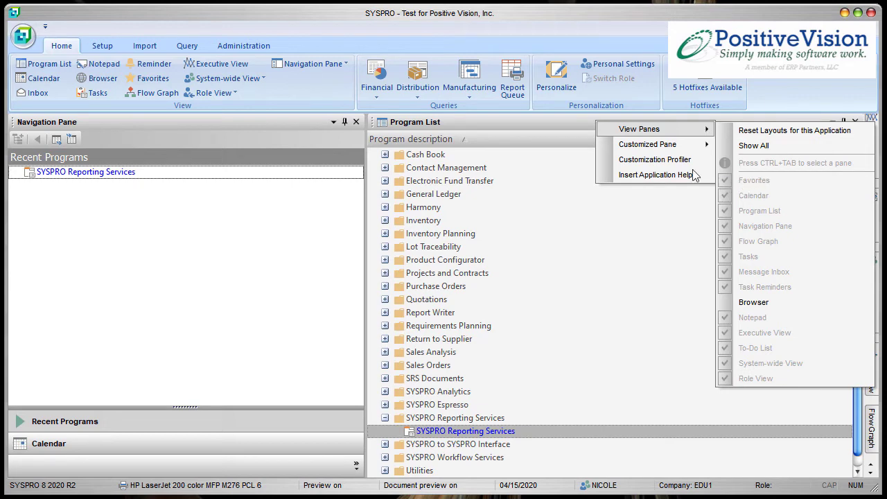
click(533, 121)
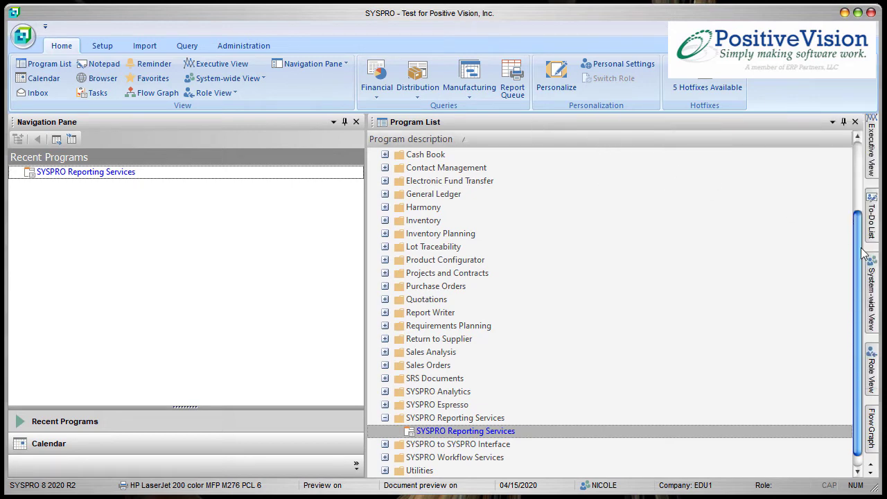
Bring up the auto-hidden Favorites pane and pin it back into the workspace.
click(871, 473)
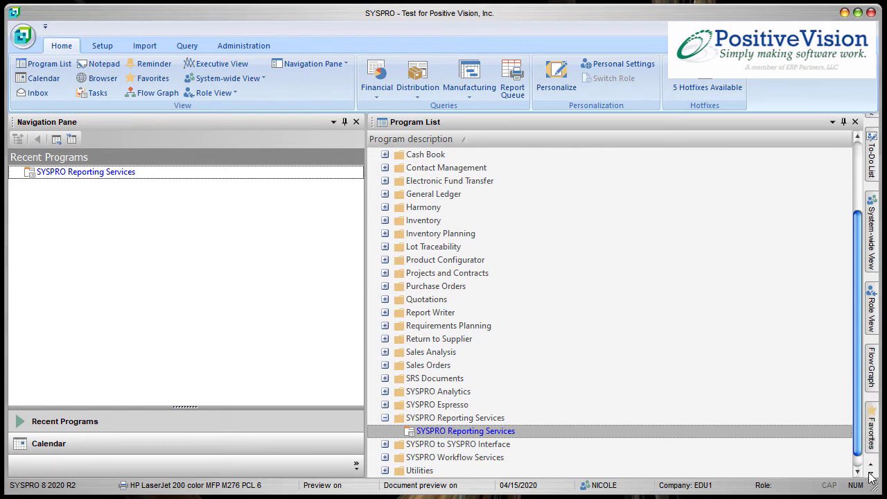
click(872, 423)
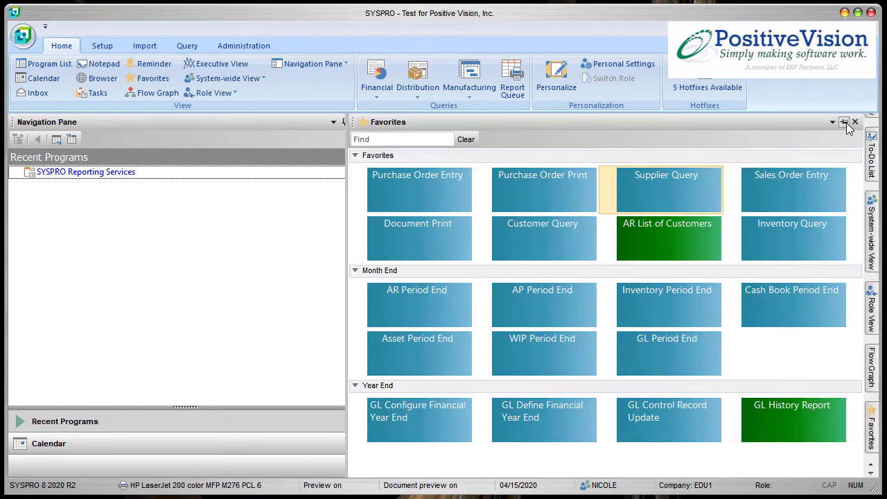
click(844, 122)
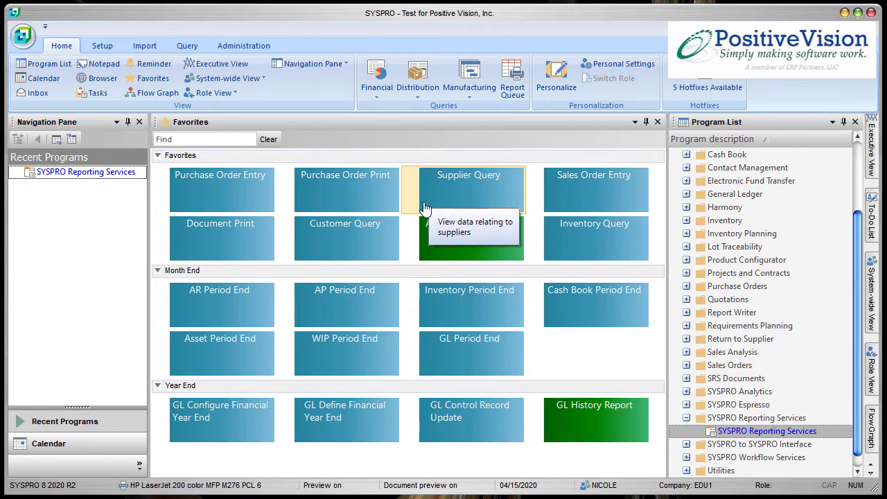
Start a new program tile in Favorites with SYSPRO Reporting Services report as the program type.
right_click(287, 184)
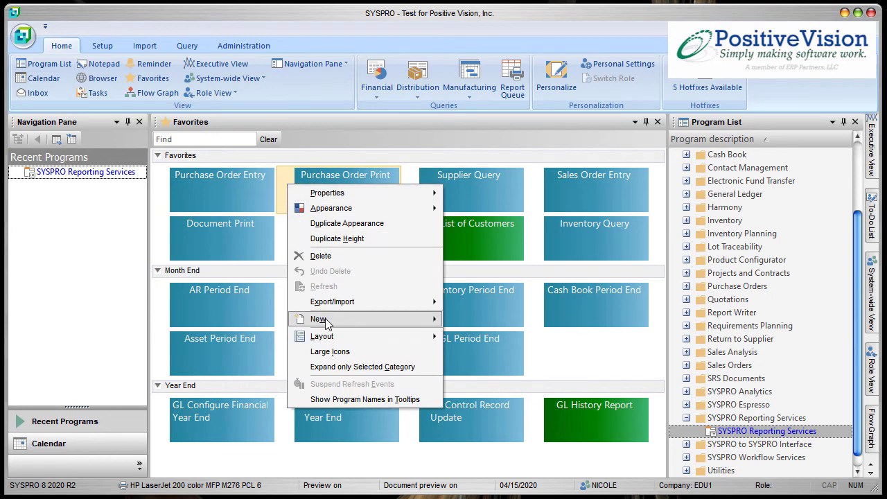
mouse_move(327, 323)
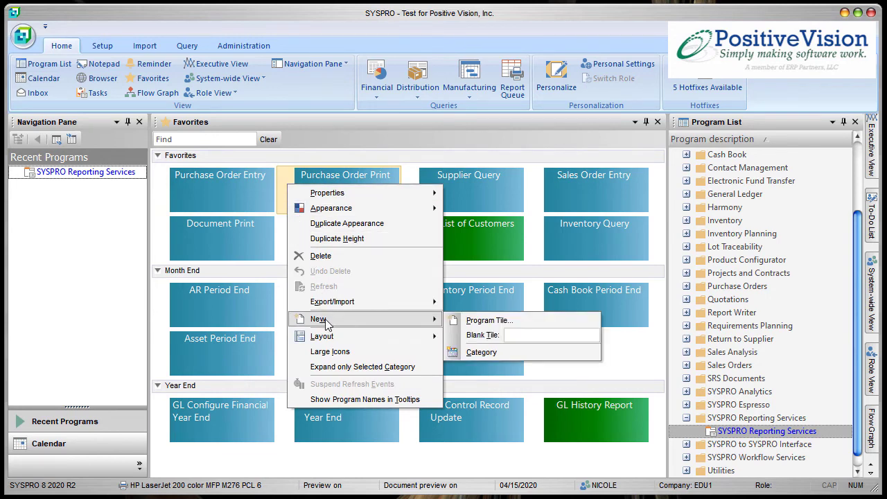
click(511, 322)
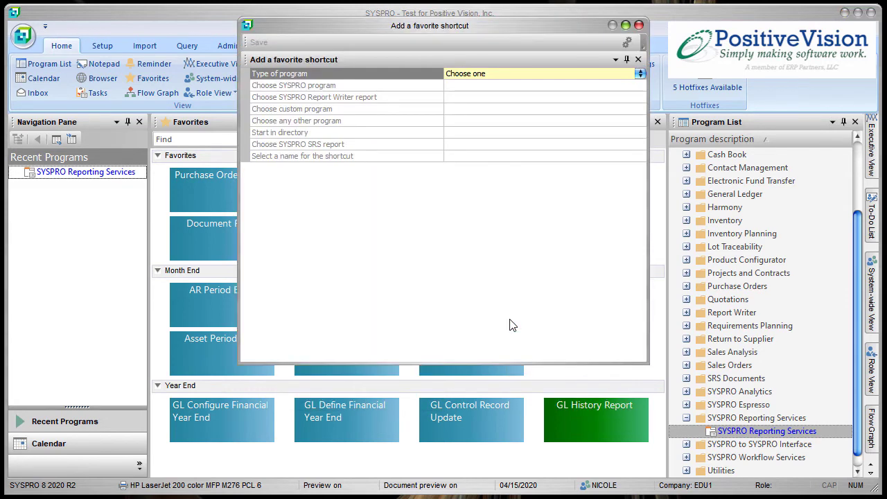
click(640, 74)
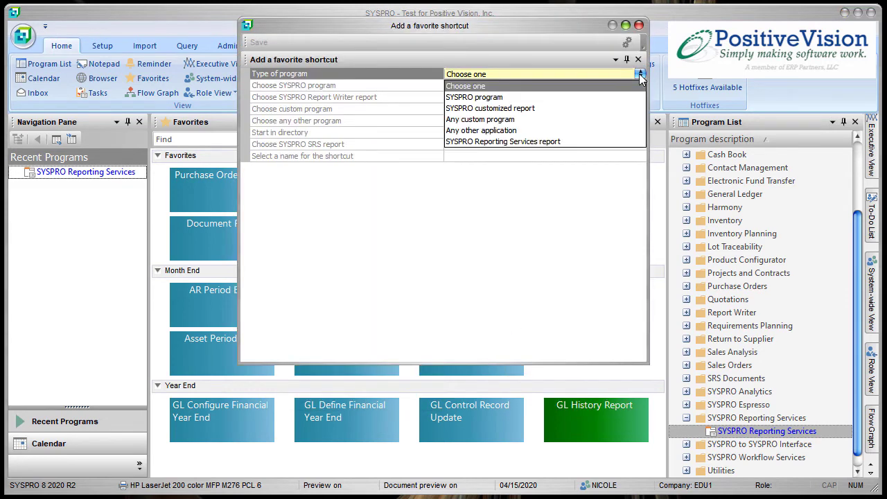
click(524, 144)
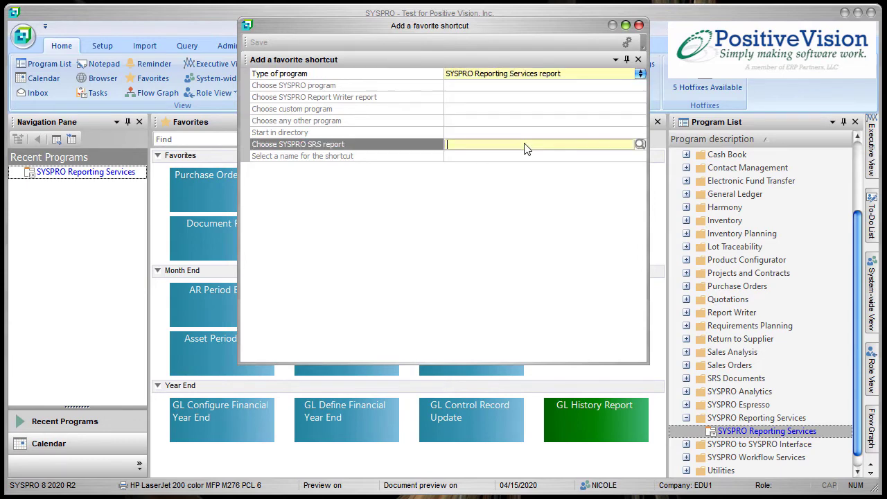
Choose Custom Order Report from the custom SRS reports for the shortcut and save it.
click(640, 144)
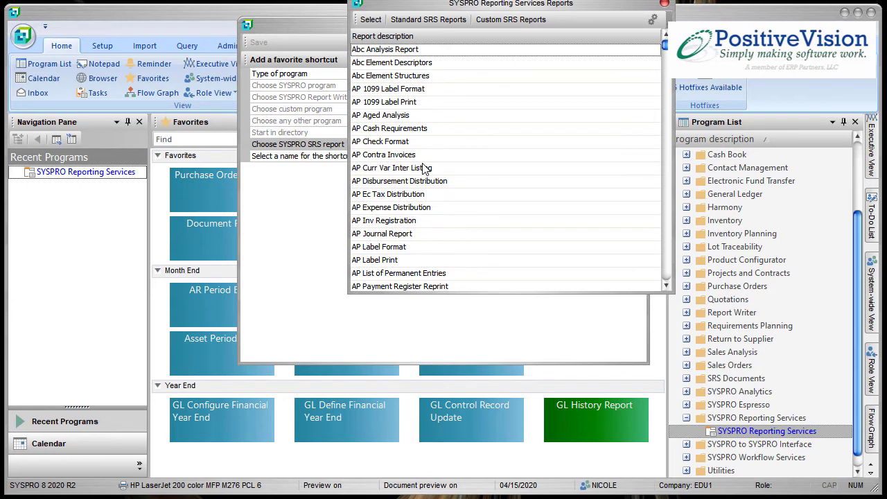
click(522, 21)
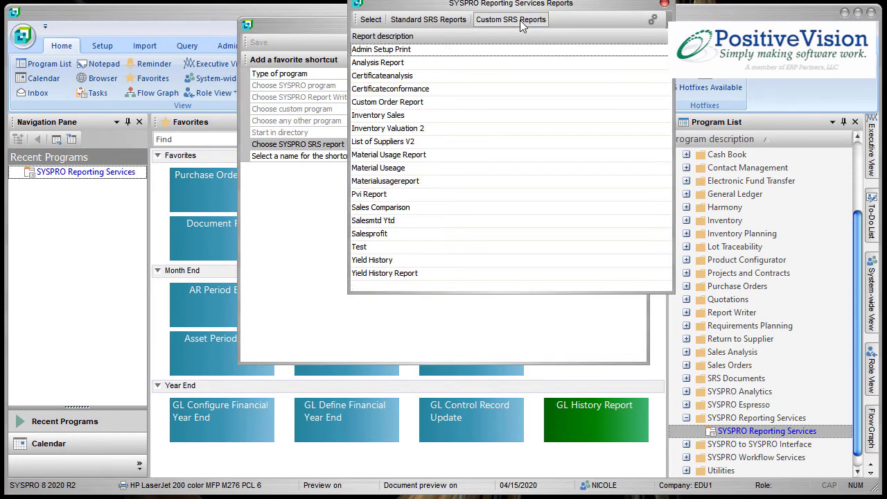
click(392, 103)
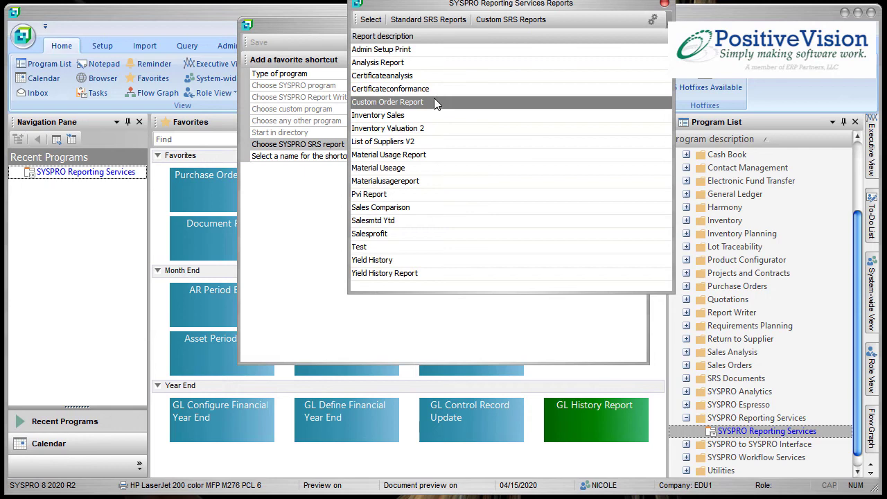
click(370, 20)
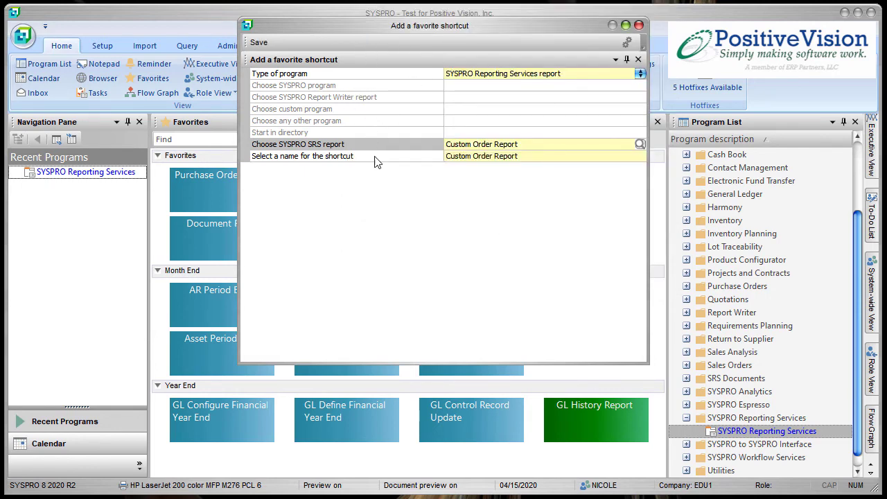
click(258, 43)
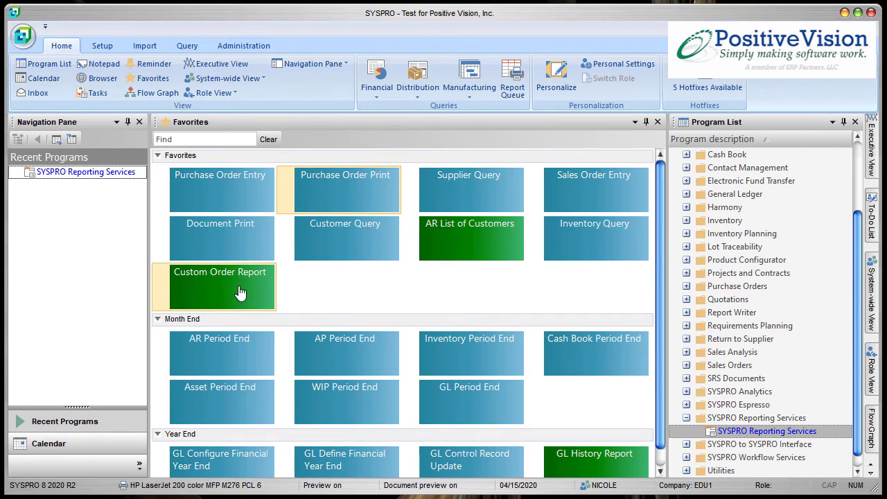
Retitle the Custom Order Report tile by putting the operator's first name, in possessive form, before the existing title.
right_click(226, 289)
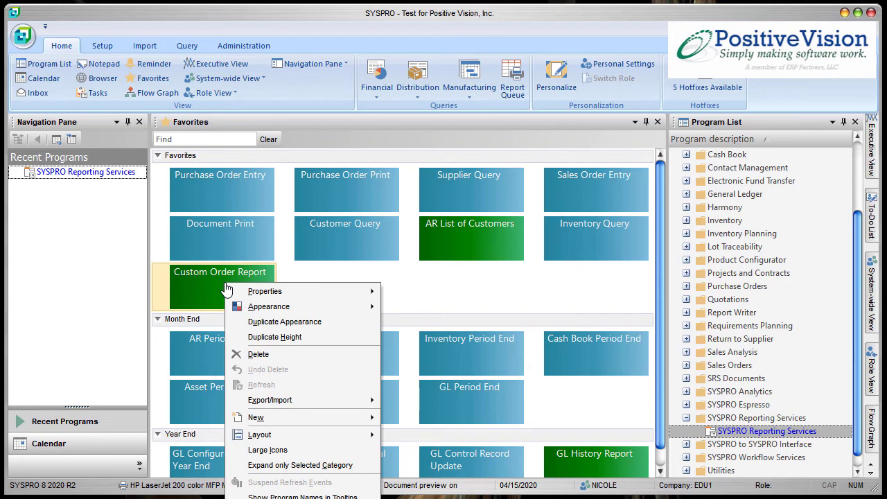
mouse_move(250, 291)
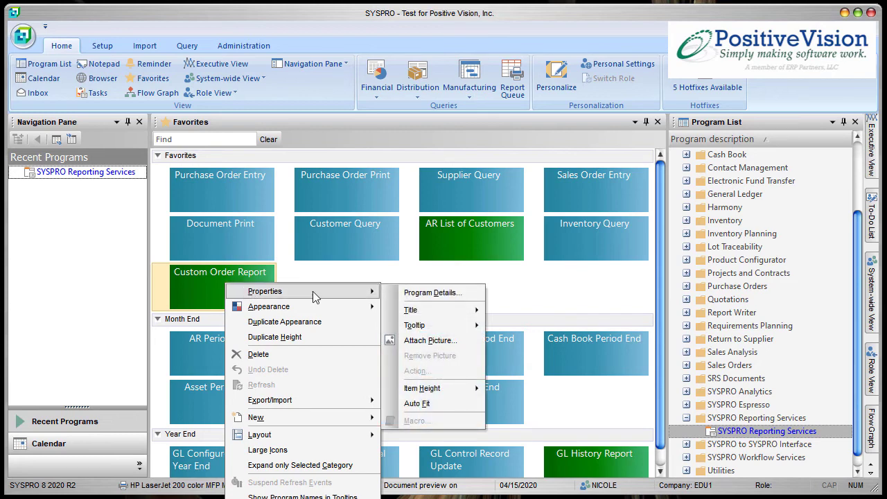
mouse_move(438, 310)
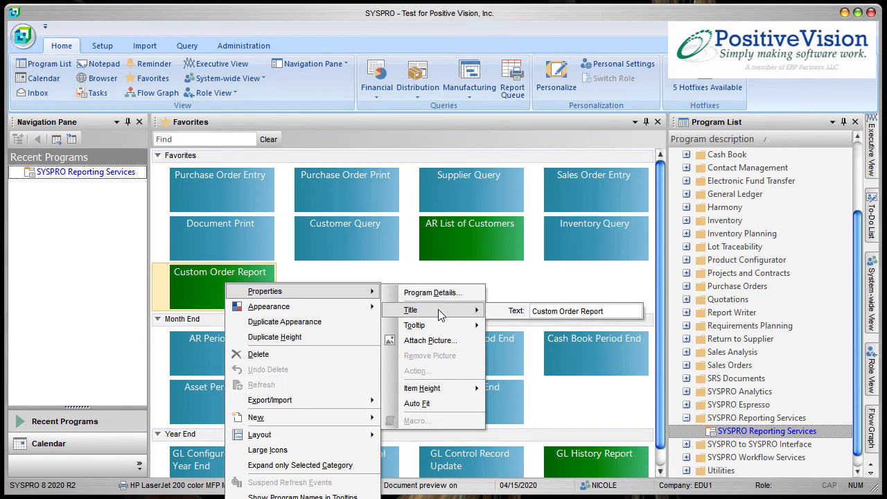
click(559, 310)
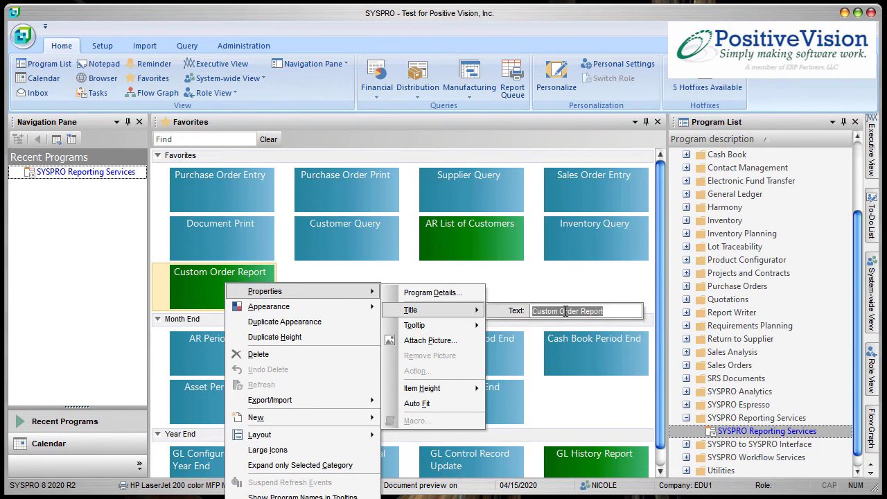
click(608, 310)
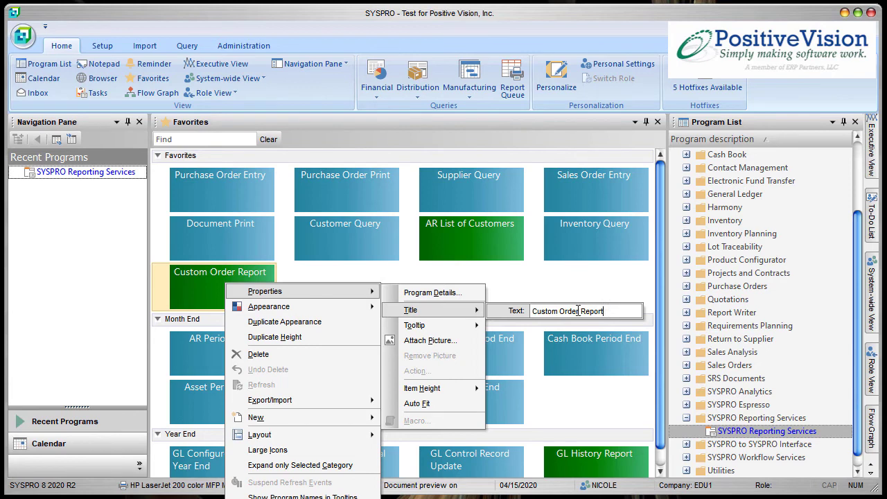
click(536, 310)
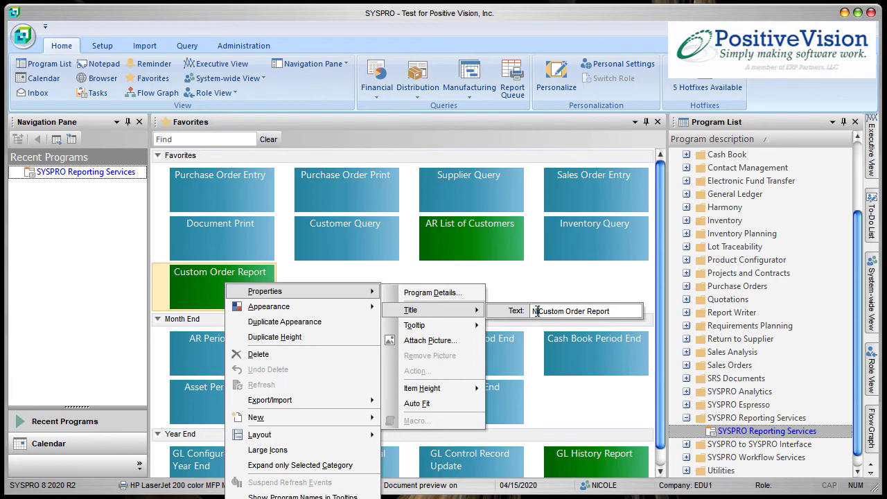
text(Nicole's)
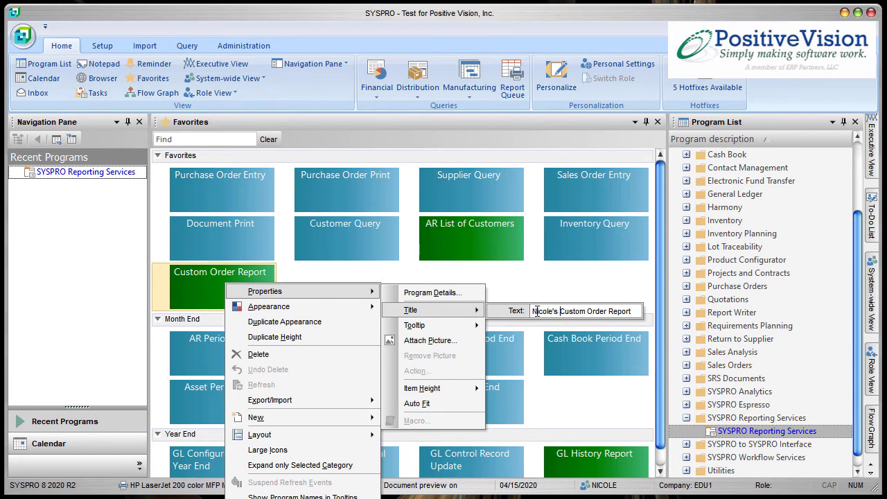
key(Return)
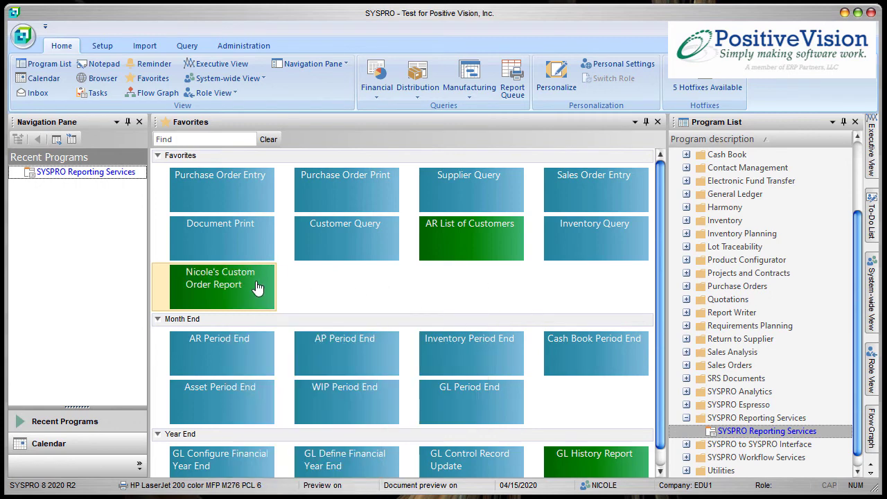
Move the renamed custom order report tile from Favorites into the Month End category, just before Asset Period End.
drag(254, 285, 296, 330)
drag(350, 366, 539, 381)
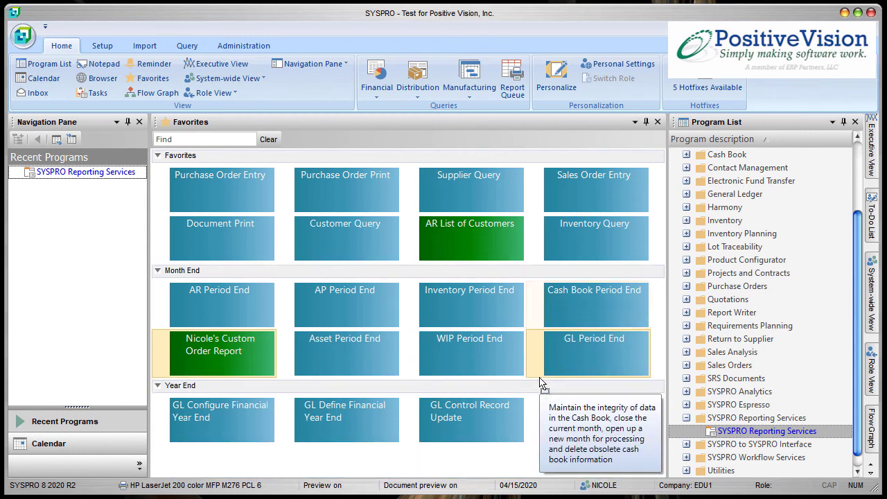